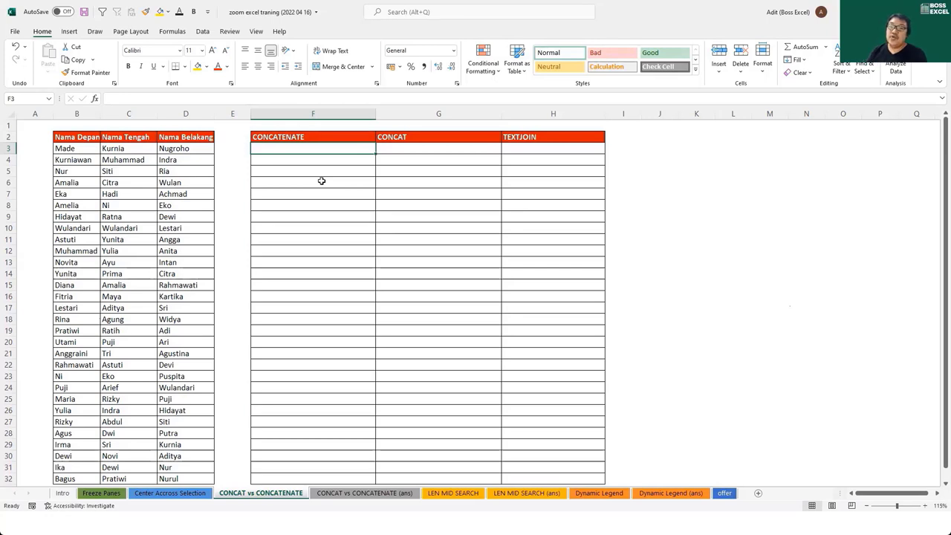
{"action": "type", "text": "="}
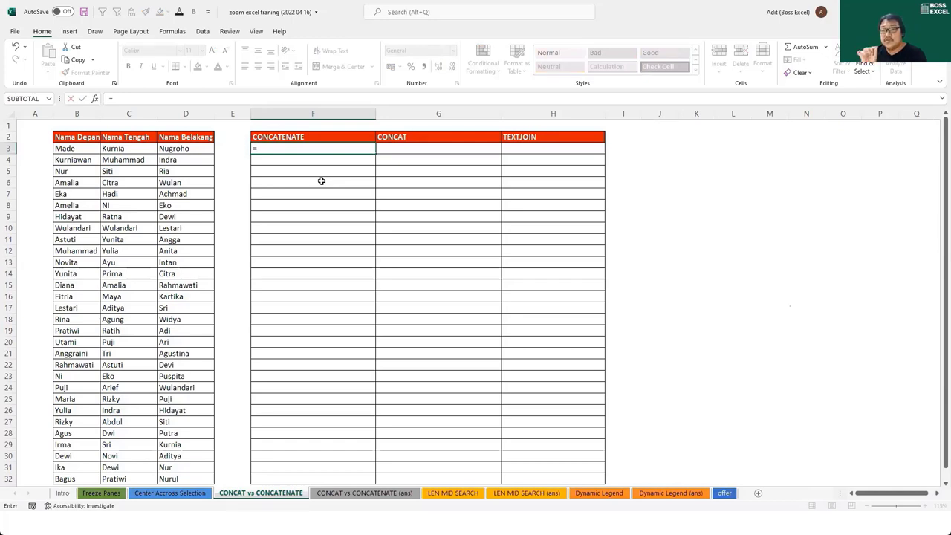
{"action": "type", "text": "c"}
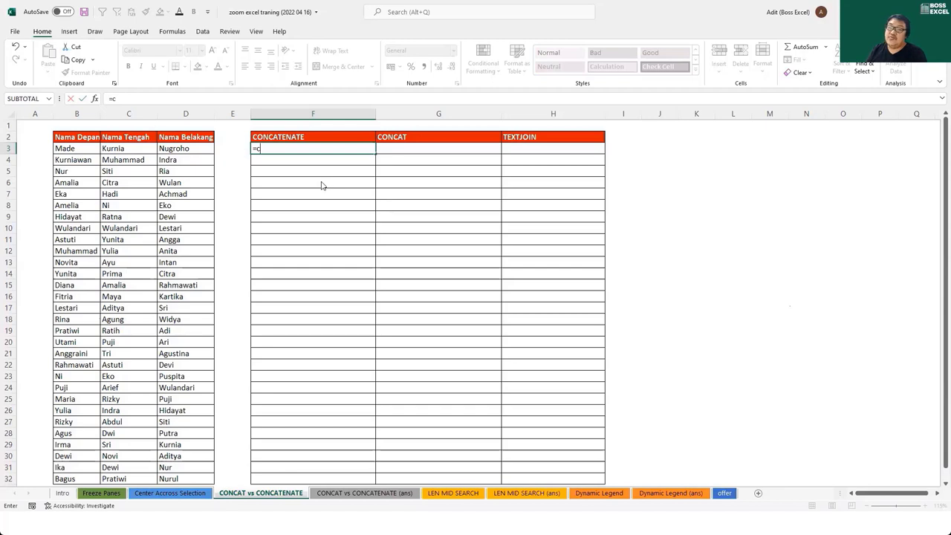
{"action": "type", "text": "onc"}
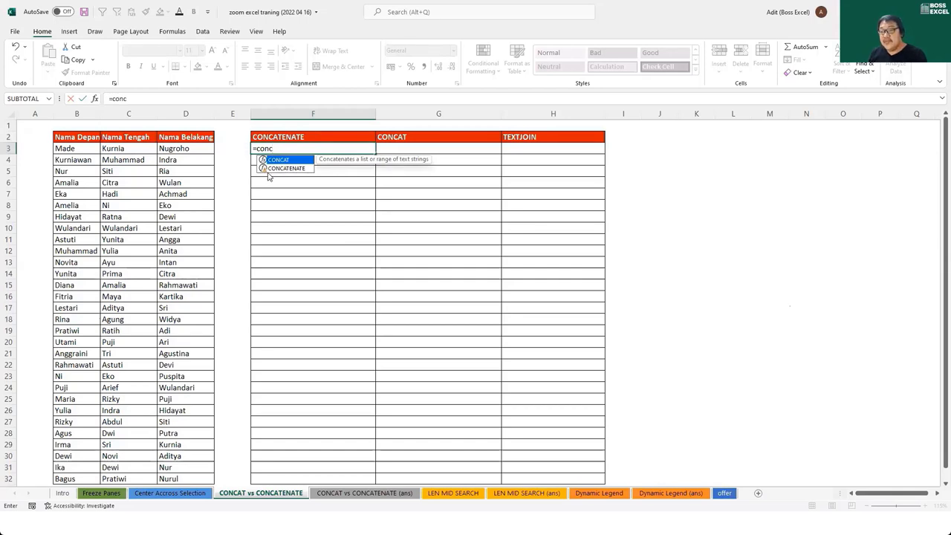
{"action": "left_click", "coordinate": [286, 170]}
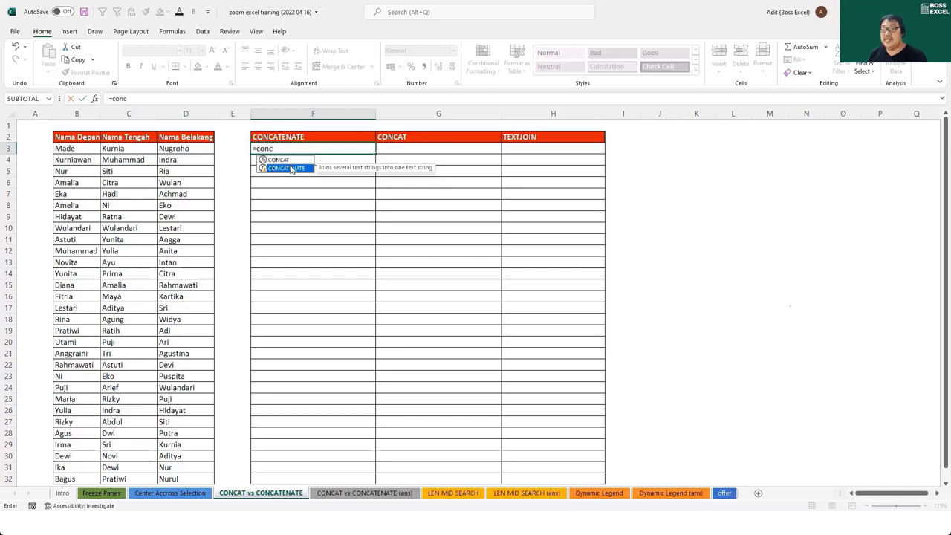
{"action": "double_click", "coordinate": [292, 169]}
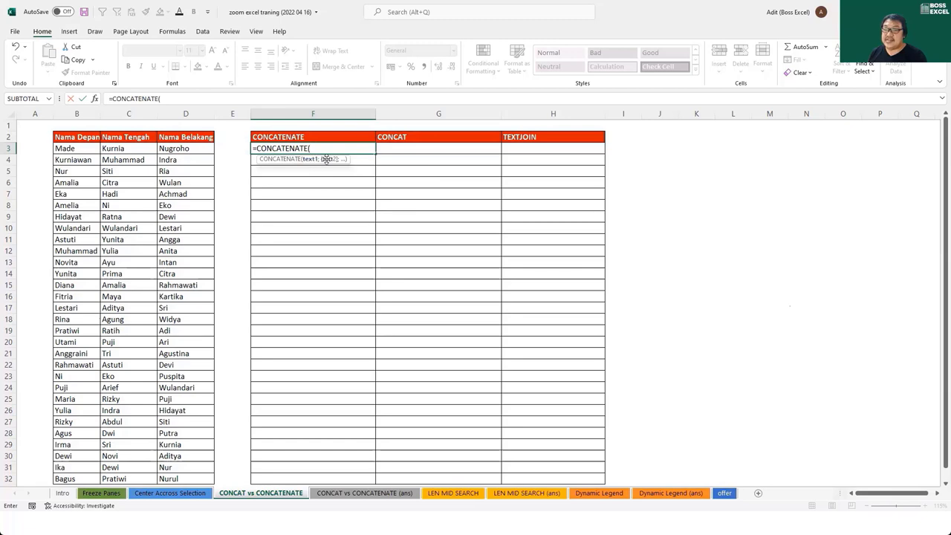
{"action": "left_click", "coordinate": [79, 149]}
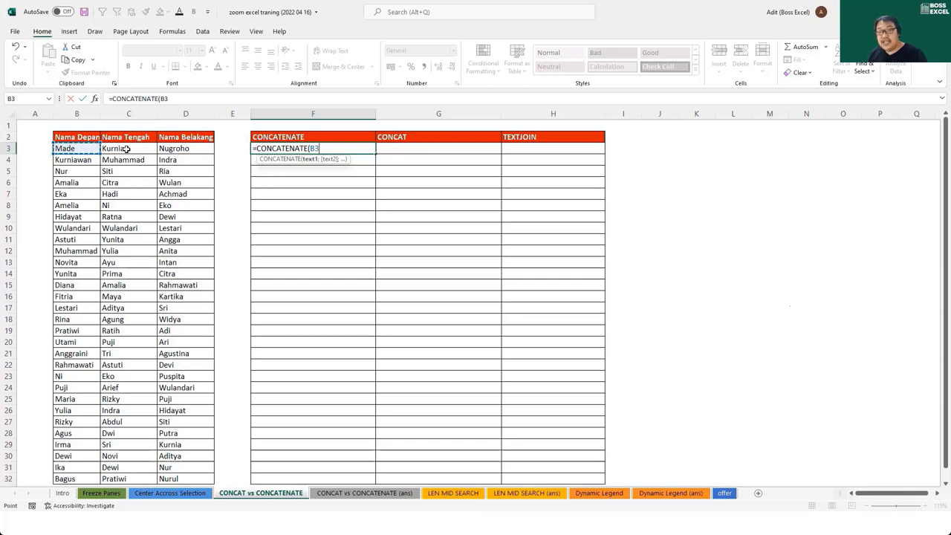
{"action": "type", "text": ";"}
{"action": "left_click", "coordinate": [124, 151]}
{"action": "type", "text": ";"}
{"action": "left_click", "coordinate": [189, 148]}
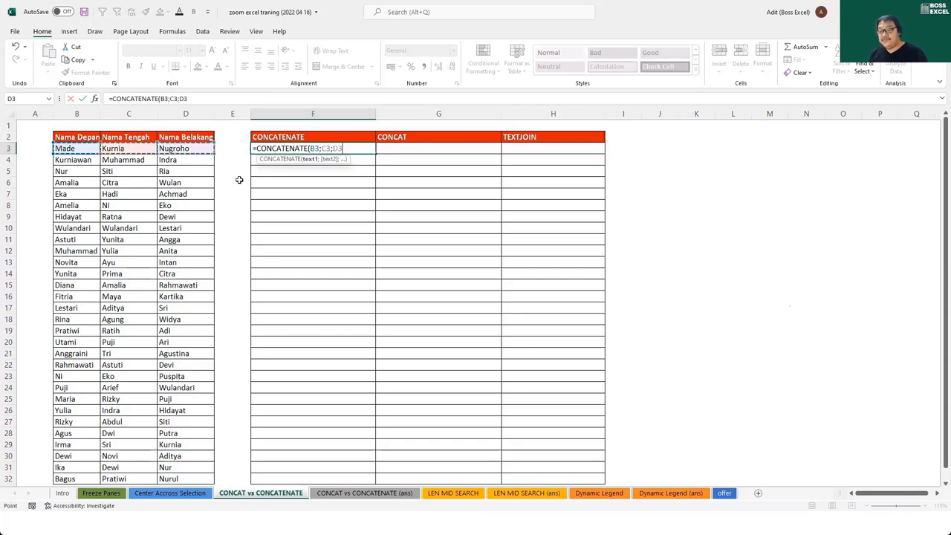
{"action": "type", "text": ")"}
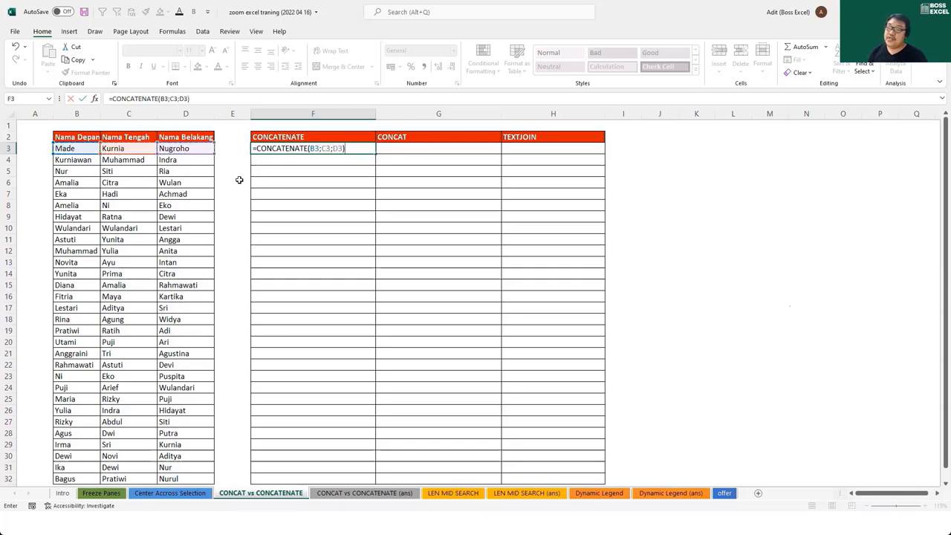
{"action": "key", "text": "Return"}
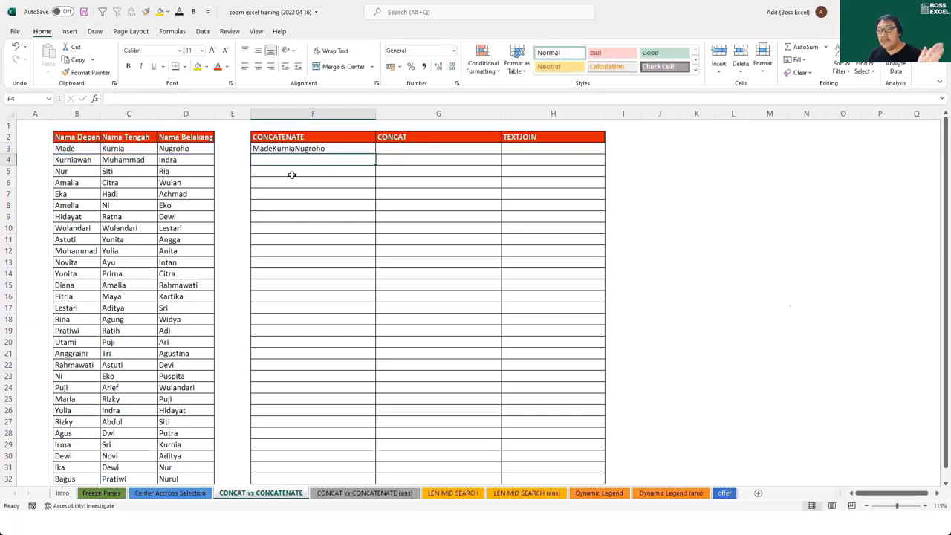
Step: Fill the CONCATENATE formula from F3 down through F32
{"action": "left_click", "coordinate": [360, 149]}
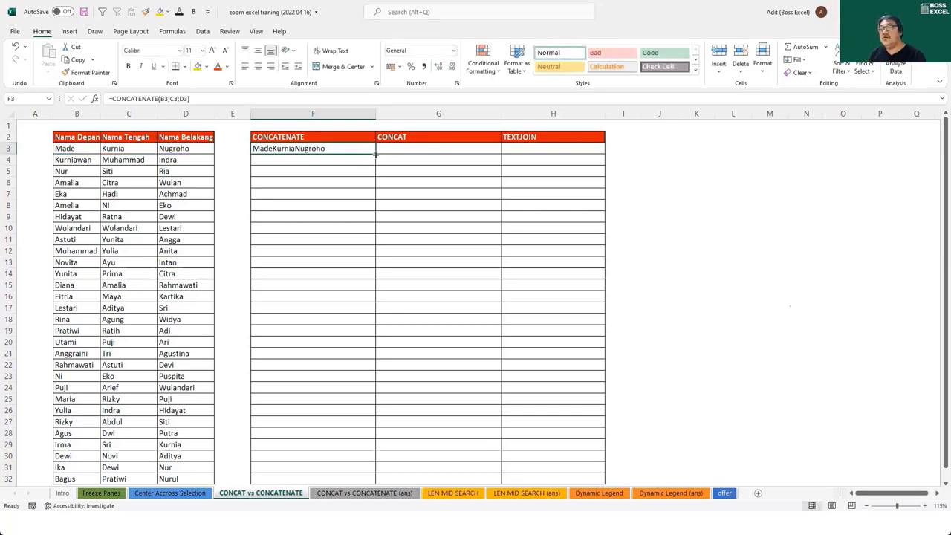
{"action": "left_click_drag", "start_coordinate": [375, 154], "coordinate": [370, 156]}
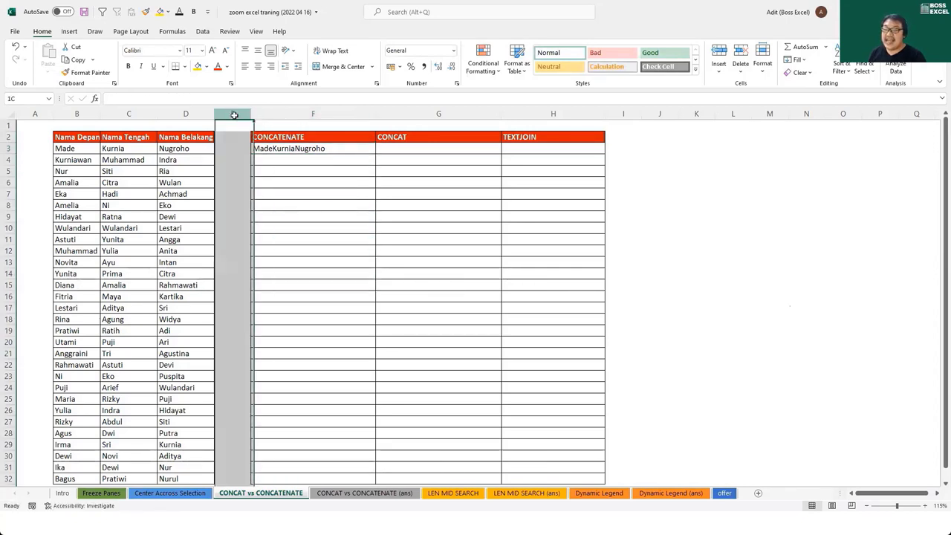
{"action": "mouse_move", "coordinate": [370, 156]}
{"action": "left_mouse_down"}
{"action": "mouse_move", "coordinate": [297, 147]}
{"action": "mouse_move", "coordinate": [378, 156]}
{"action": "mouse_move", "coordinate": [375, 483]}
{"action": "left_mouse_up"}
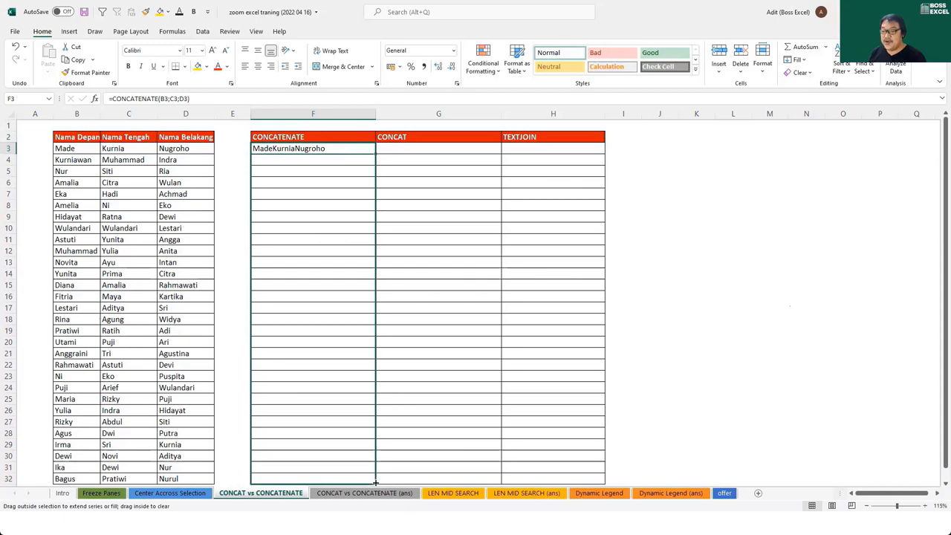
{"action": "left_click", "coordinate": [344, 146]}
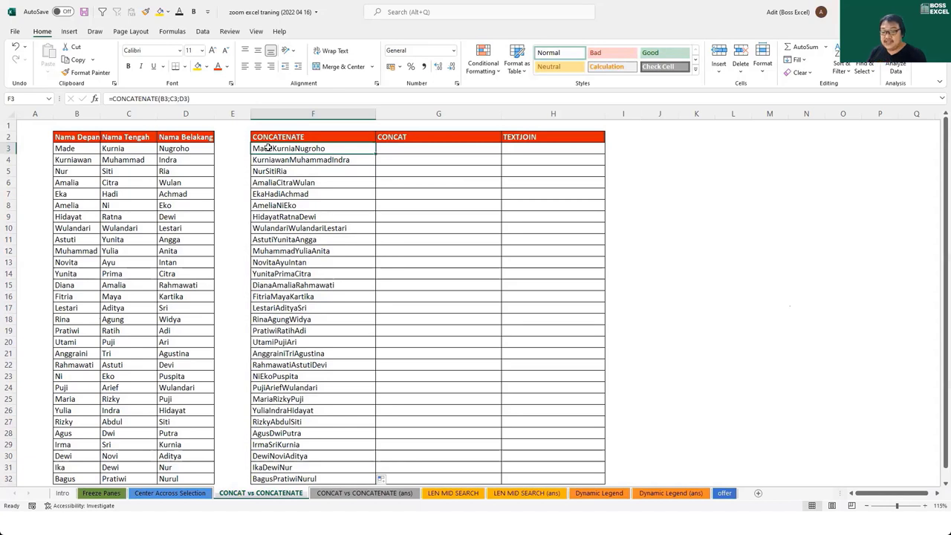
Step: Review F3's CONCATENATE arguments and keep the formula unchanged
{"action": "double_click", "coordinate": [330, 151]}
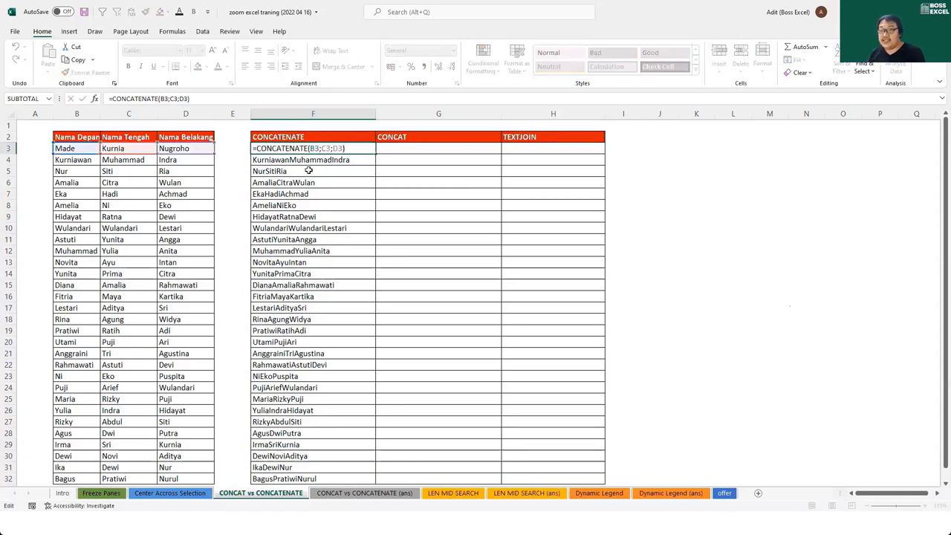
{"action": "left_click", "coordinate": [311, 148]}
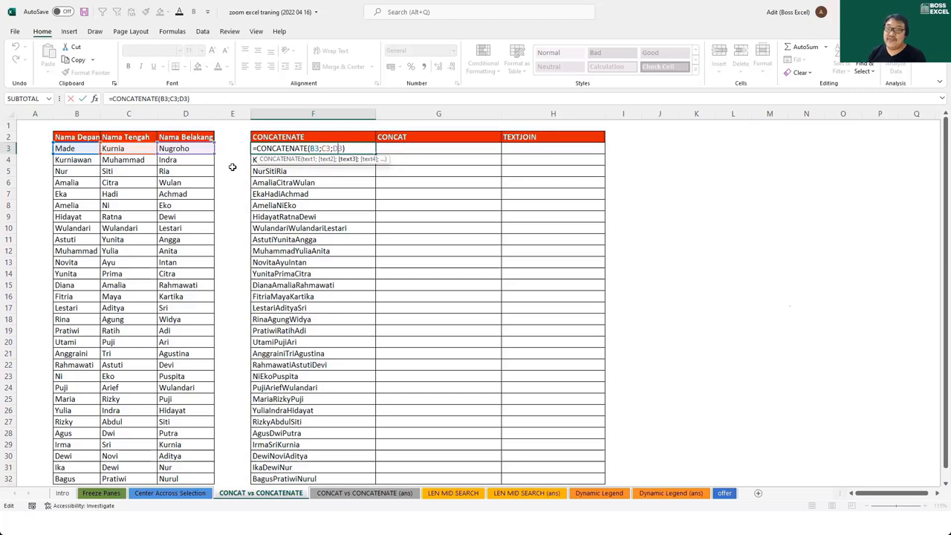
{"action": "key", "text": "Return"}
Step: Enter =CONCAT(B3:D3) in G3
{"action": "left_click", "coordinate": [406, 148]}
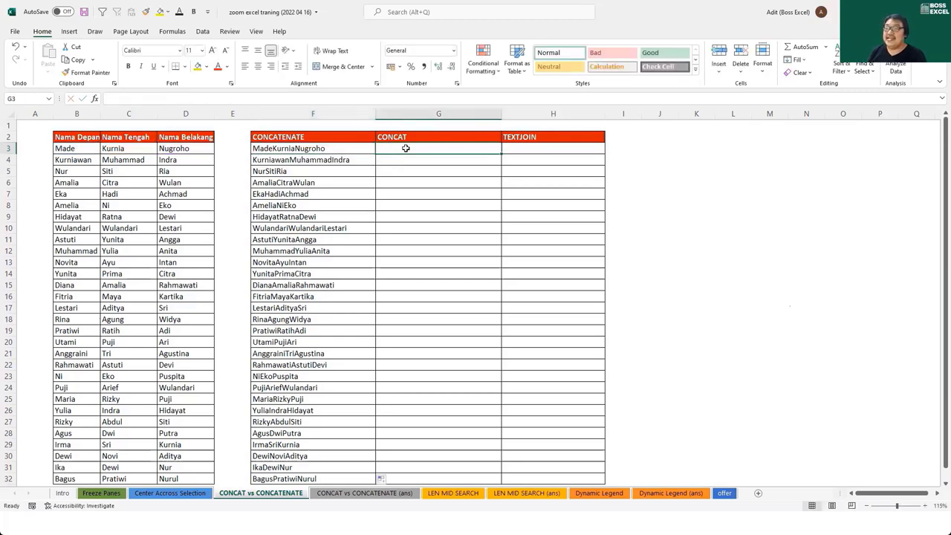
{"action": "type", "text": "="}
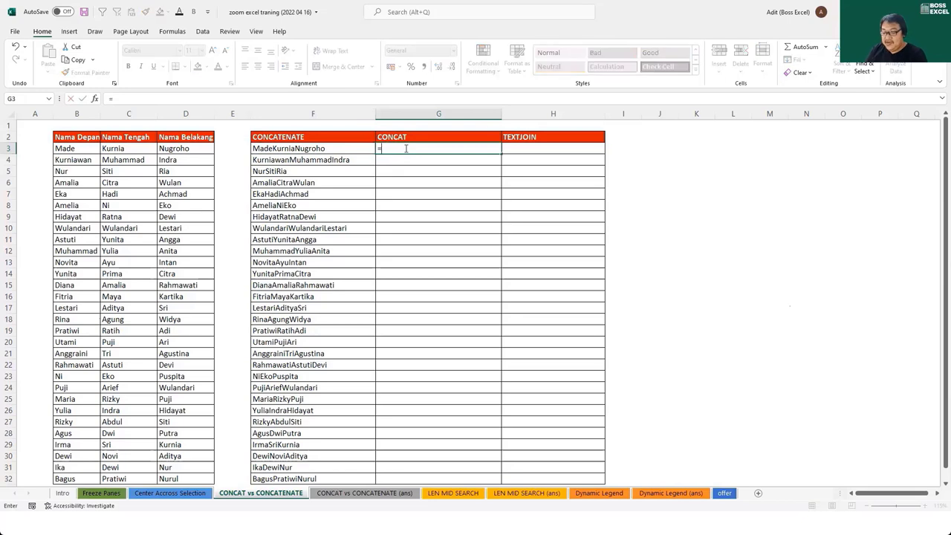
{"action": "type", "text": "co"}
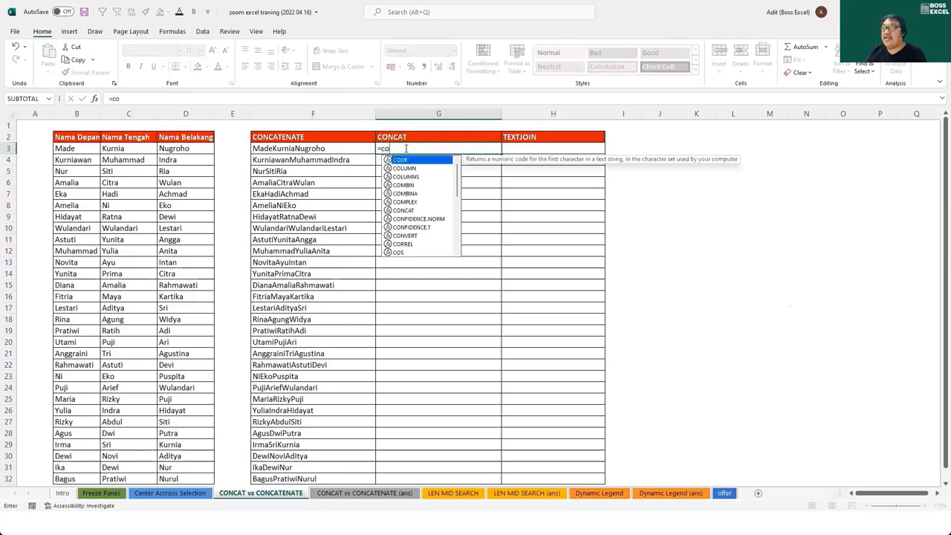
{"action": "type", "text": "nc"}
{"action": "key", "text": "Tab"}
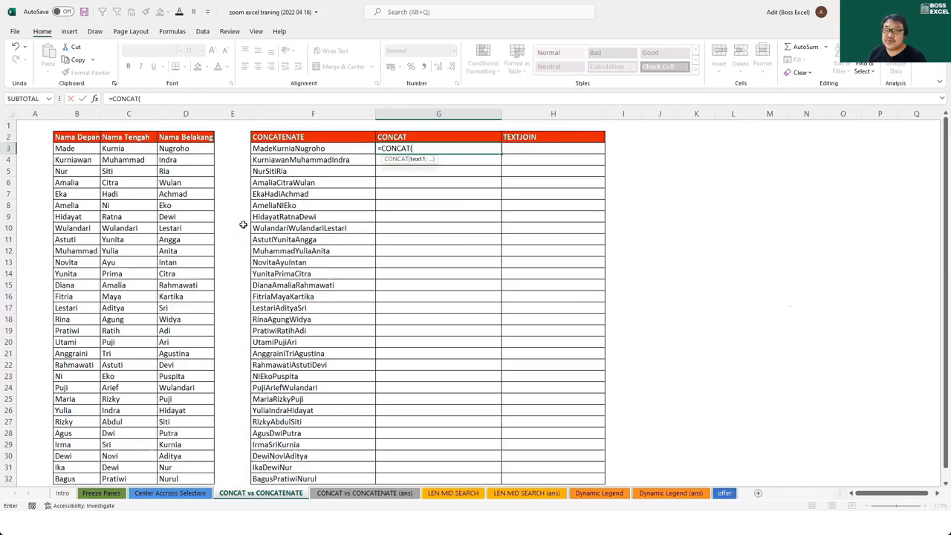
{"action": "left_click", "coordinate": [67, 149]}
{"action": "left_click_drag", "start_coordinate": [67, 149], "coordinate": [185, 148]}
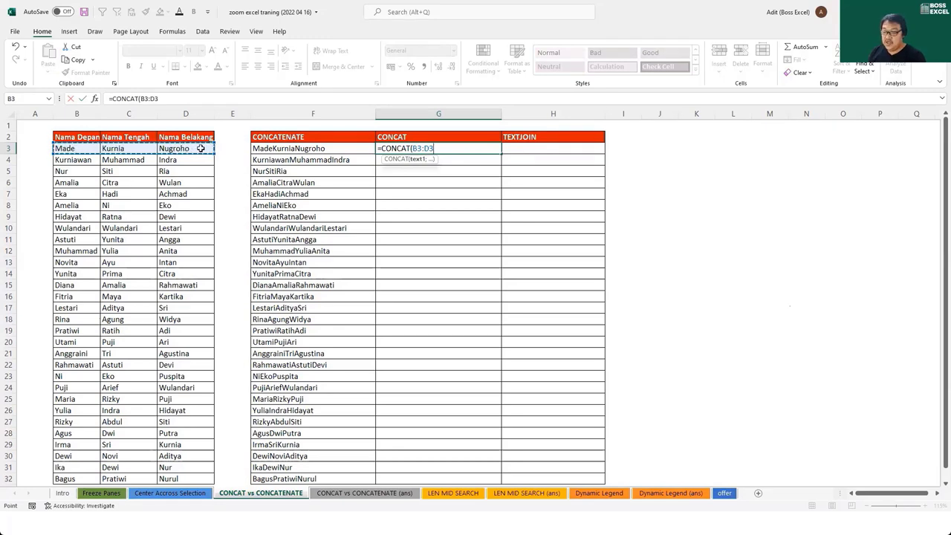
{"action": "type", "text": ")"}
{"action": "key", "text": "Return"}
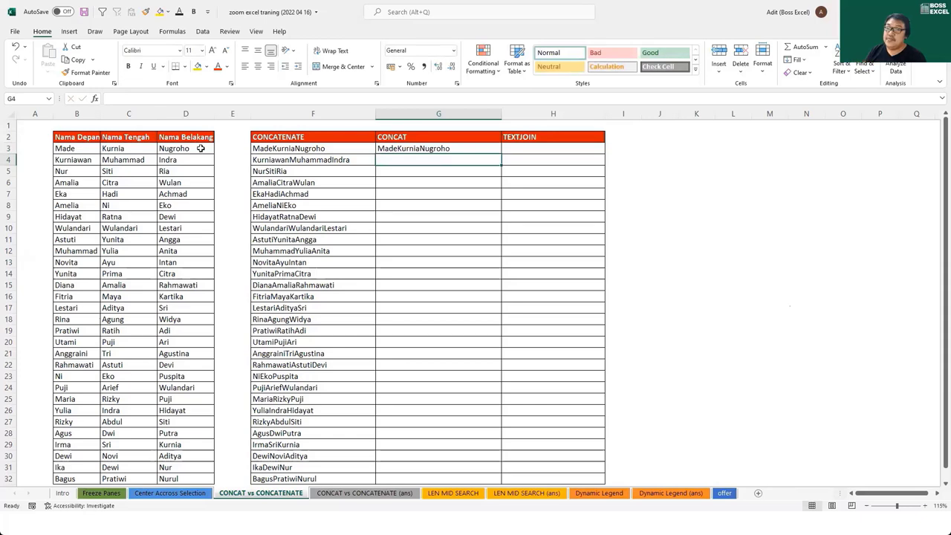
Step: Fill G3's CONCAT formula down to G32 and check F3's formula
{"action": "left_click", "coordinate": [484, 151]}
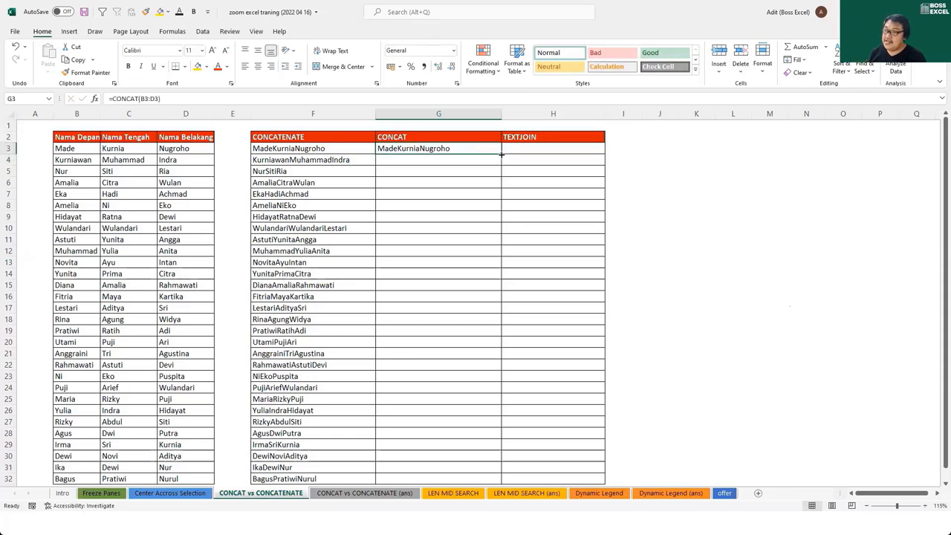
{"action": "double_click", "coordinate": [502, 153]}
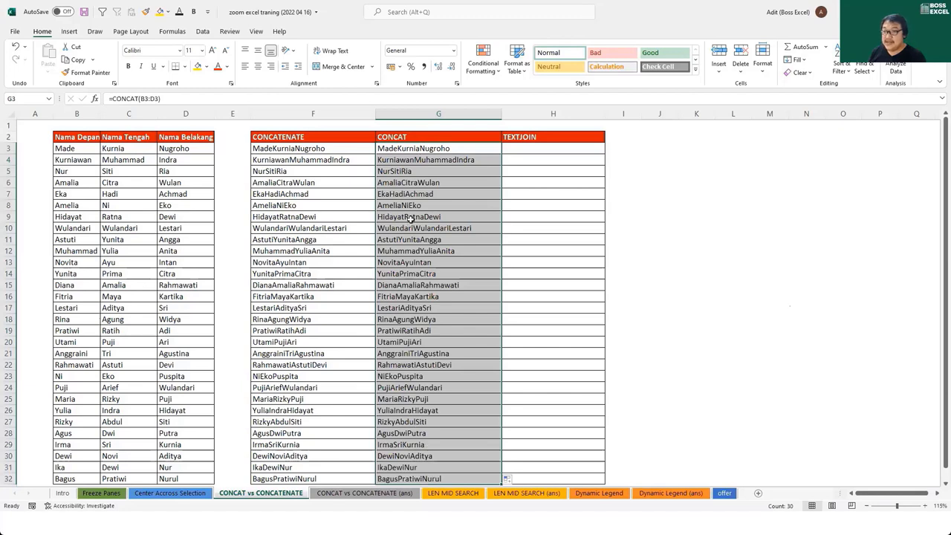
{"action": "left_click", "coordinate": [325, 148]}
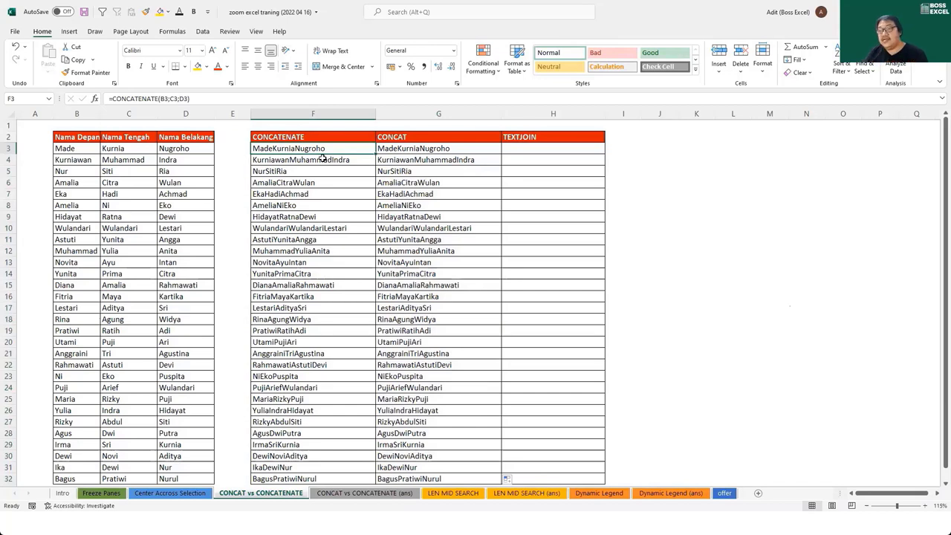
Step: Select G3 to inspect its =CONCAT(B3:D3) formula
{"action": "left_click", "coordinate": [401, 146]}
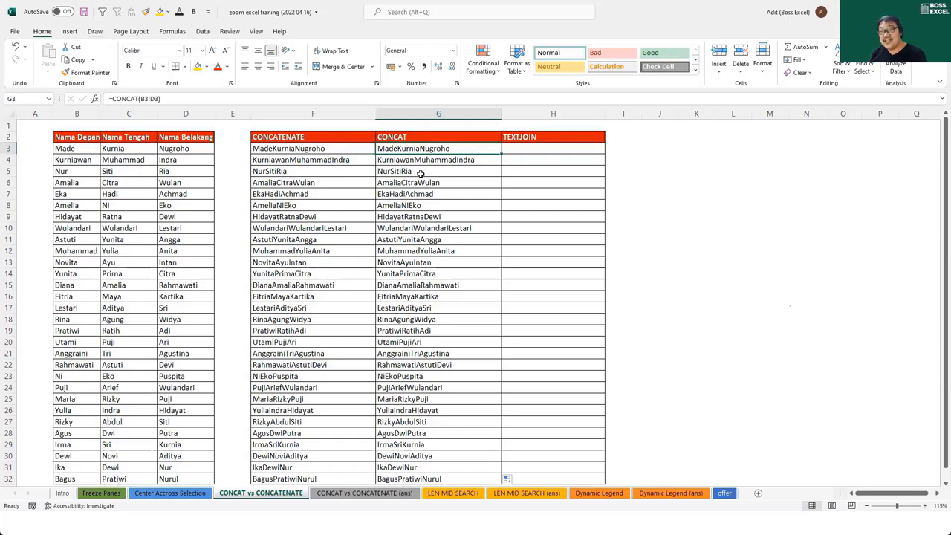
{"action": "type", "text": "="}
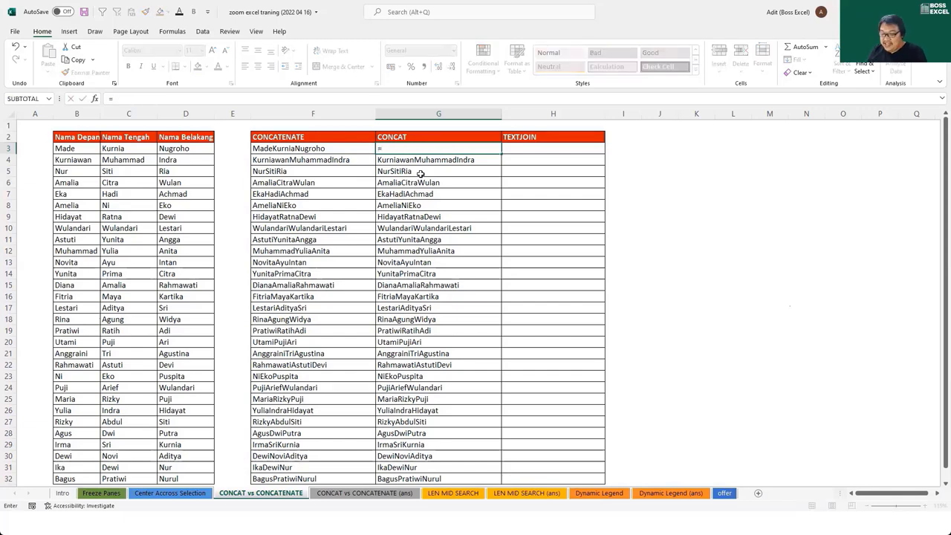
{"action": "type", "text": "conc"}
{"action": "key", "text": "Tab"}
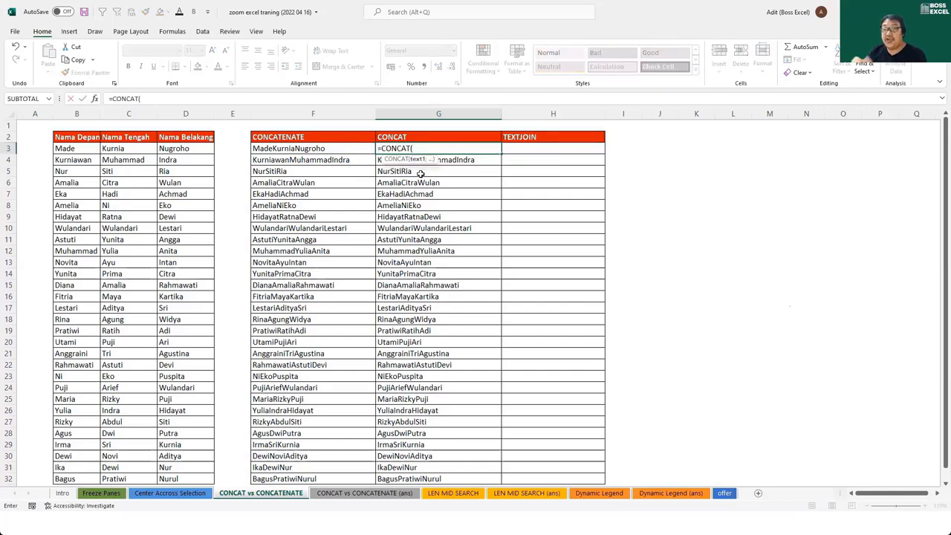
{"action": "left_click", "coordinate": [84, 147]}
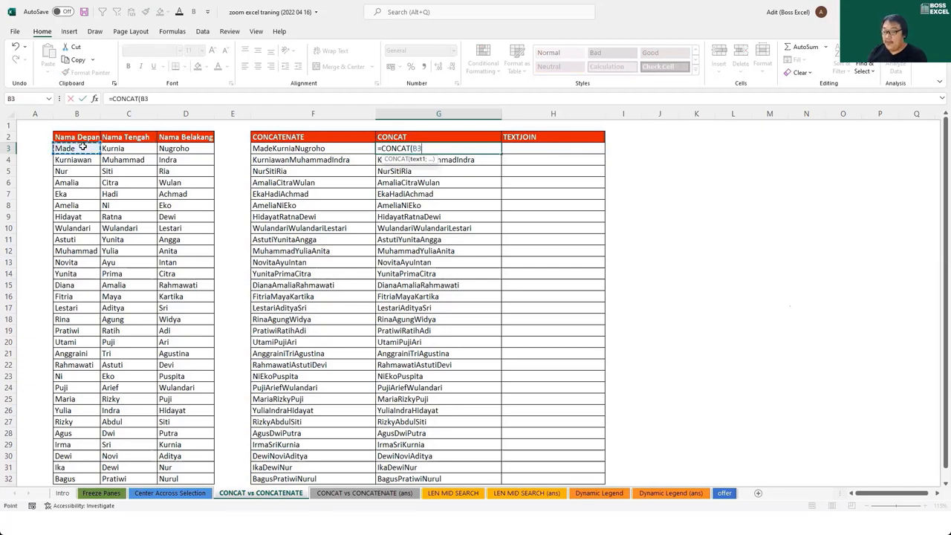
{"action": "type", "text": ";"}
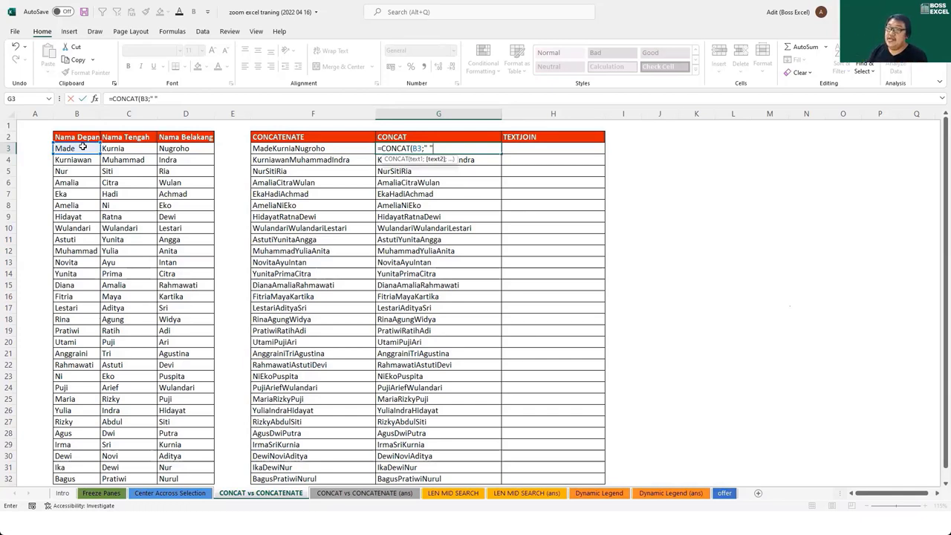
{"action": "type", "text": ";"}
{"action": "left_click", "coordinate": [128, 147]}
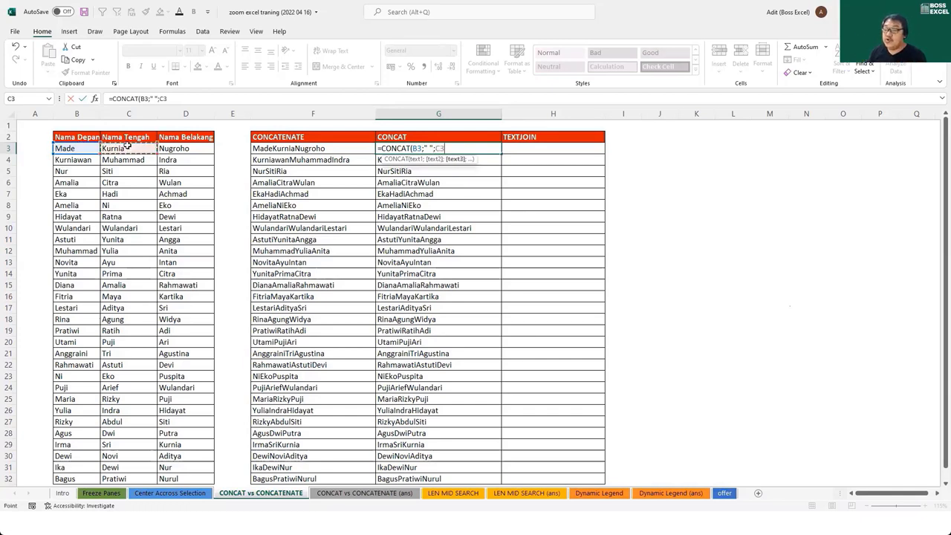
{"action": "type", "text": ";"}
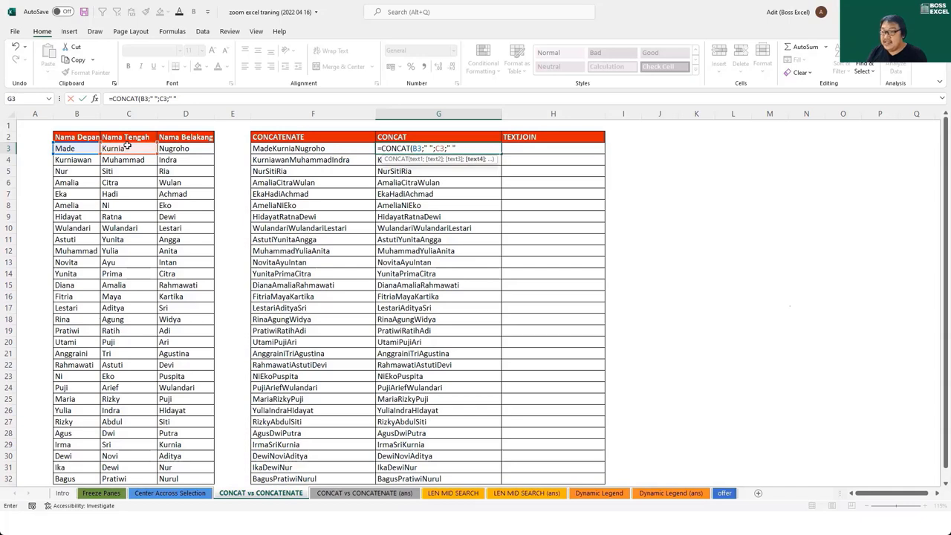
{"action": "type", "text": ";"}
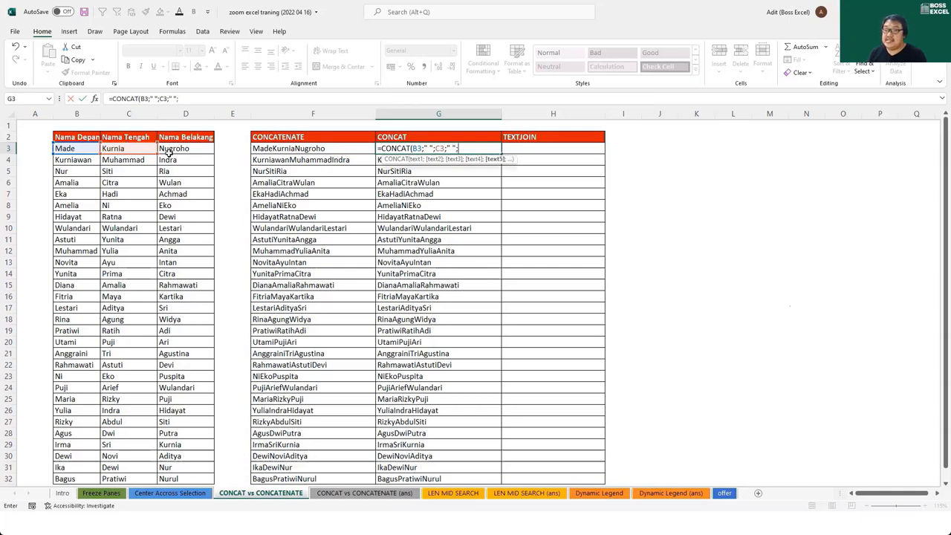
{"action": "left_click", "coordinate": [173, 148]}
{"action": "type", "text": ")"}
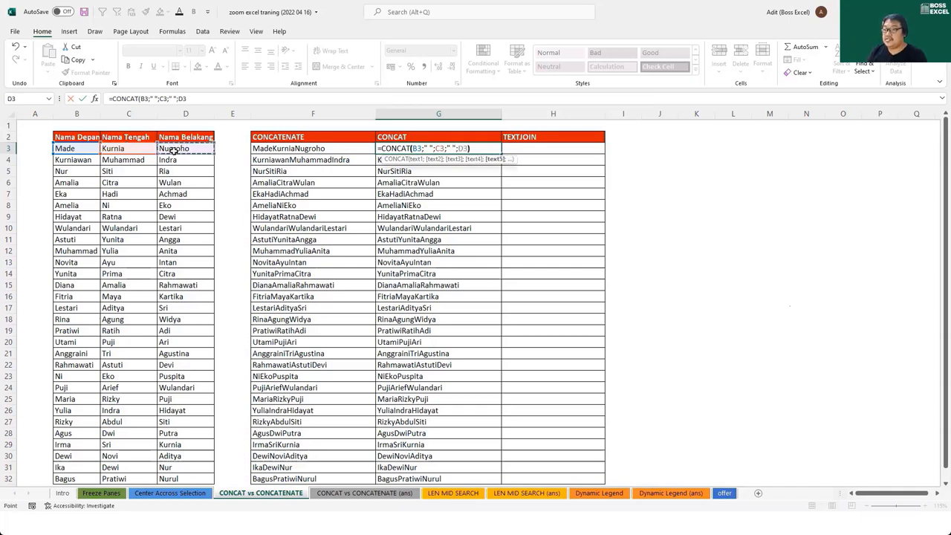
{"action": "key", "text": "Return"}
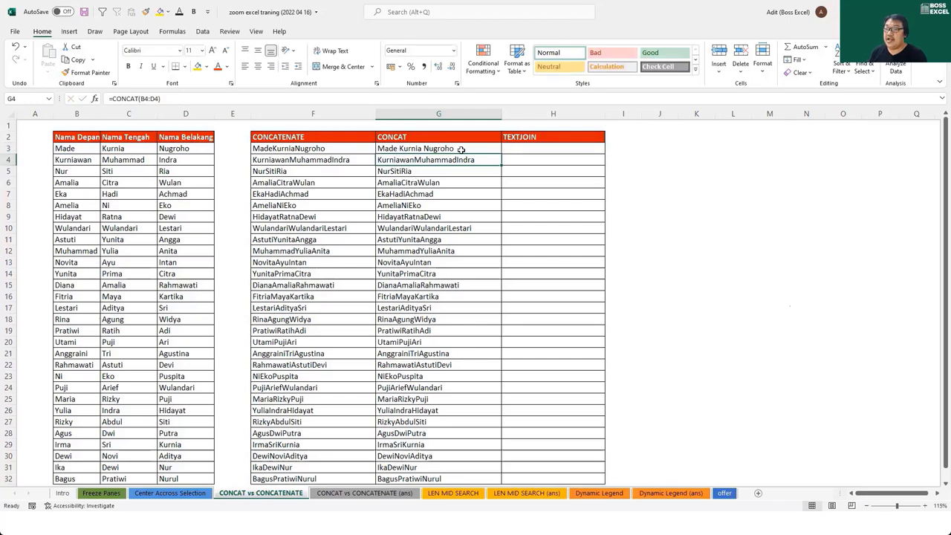
{"action": "left_click", "coordinate": [461, 149]}
Step: Copy the spaced CONCAT formula from G3 down to G32, then select H3
{"action": "double_click", "coordinate": [502, 154]}
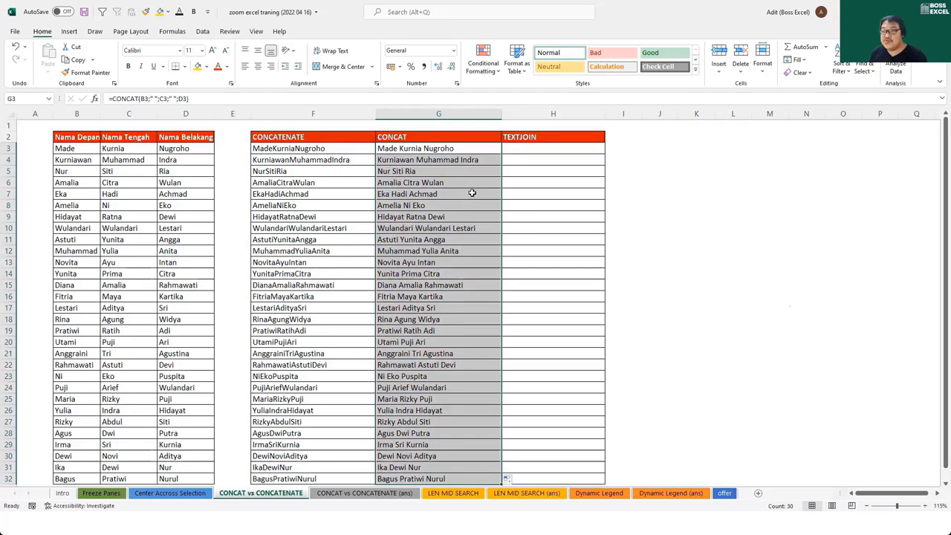
{"action": "left_click", "coordinate": [526, 149]}
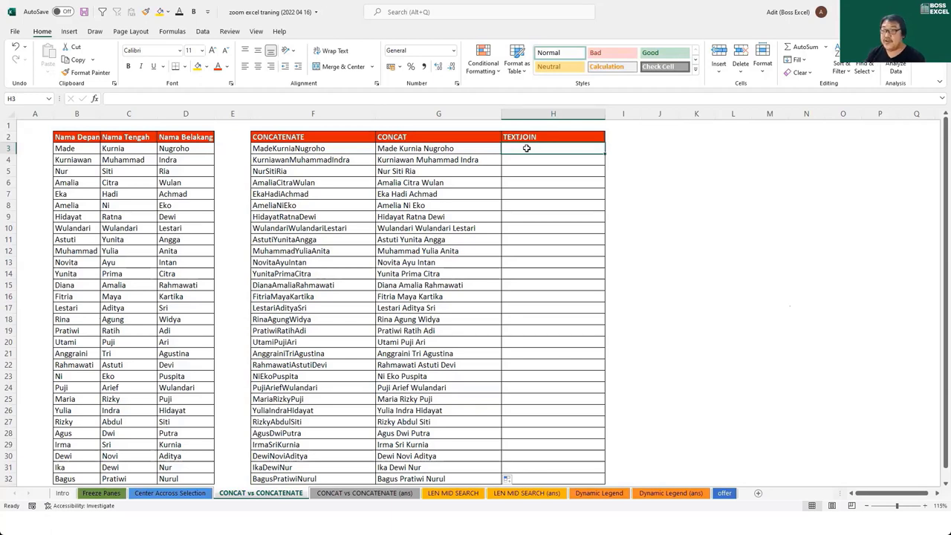
{"action": "type", "text": "="}
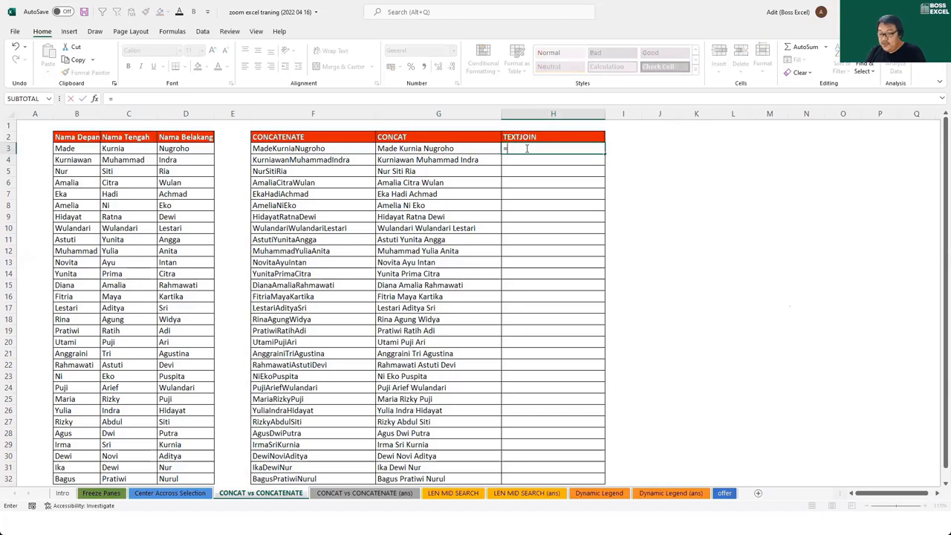
{"action": "type", "text": "tex"}
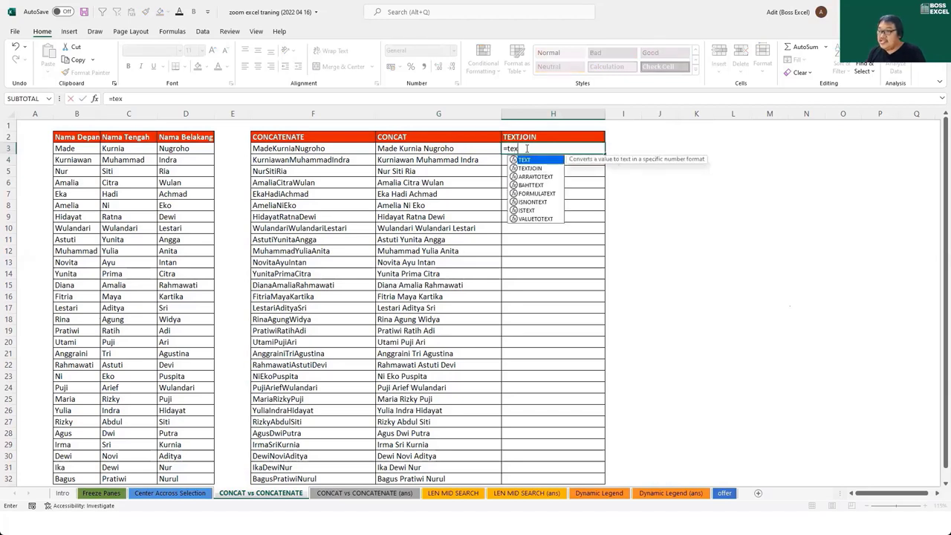
{"action": "key", "text": "Down"}
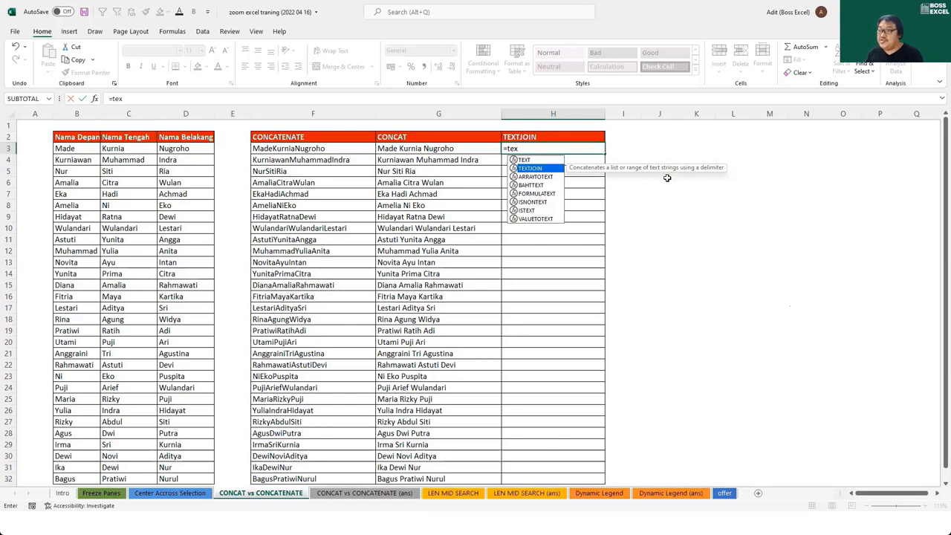
{"action": "key", "text": "Tab"}
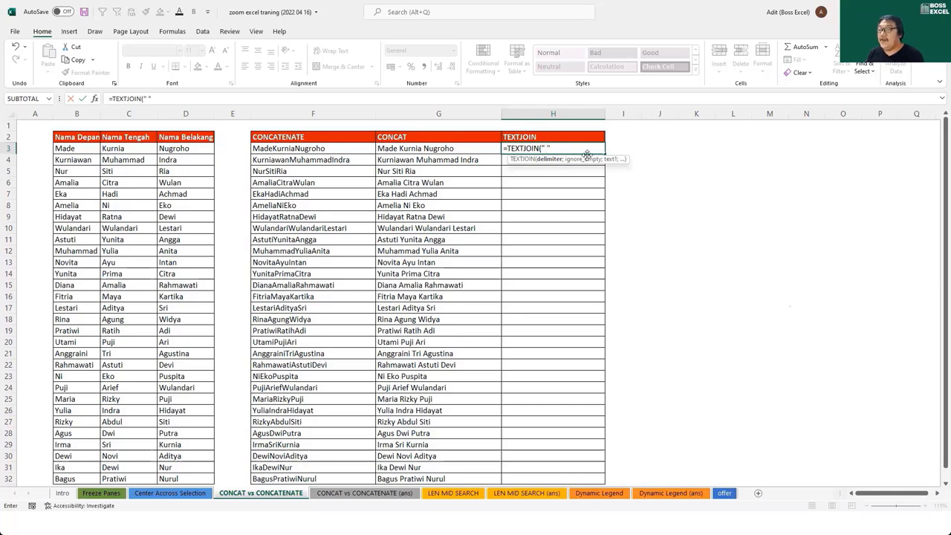
{"action": "type", "text": ";"}
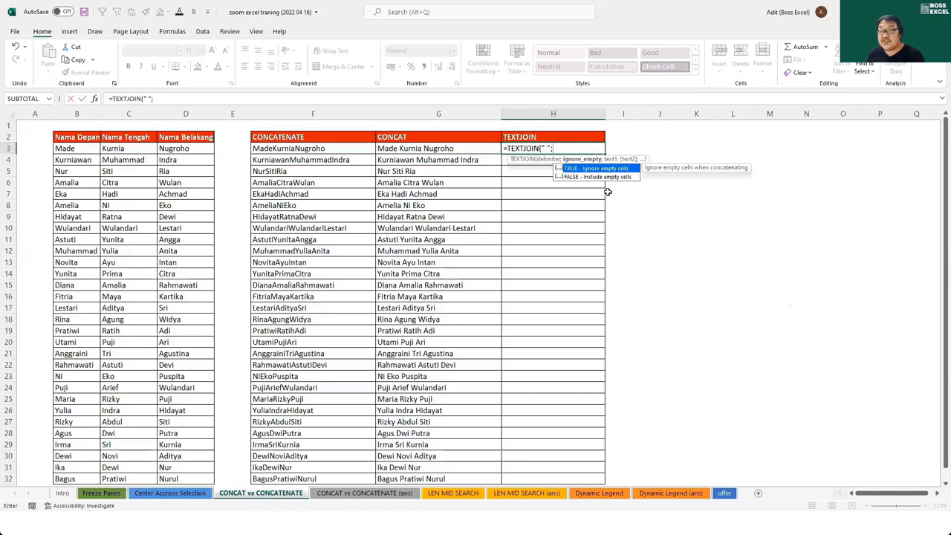
{"action": "key", "text": "Tab"}
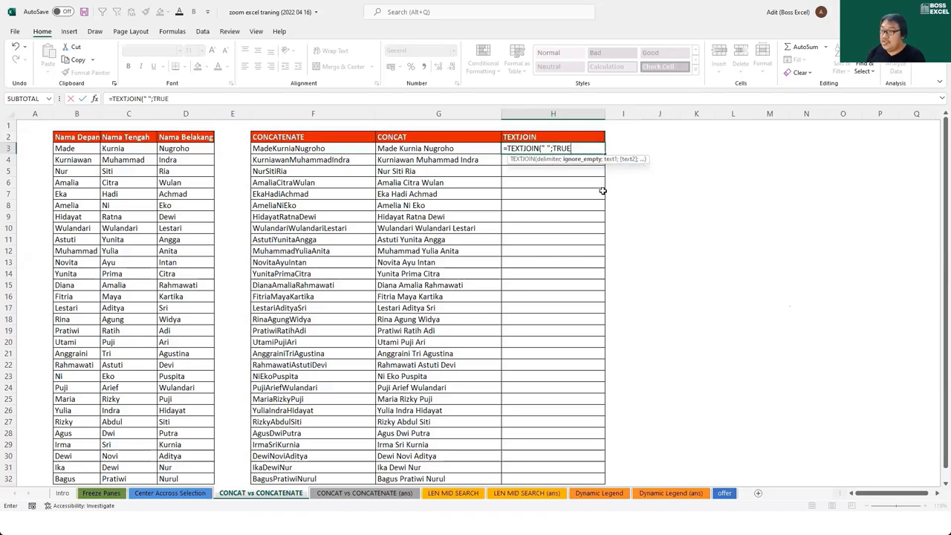
{"action": "type", "text": ";"}
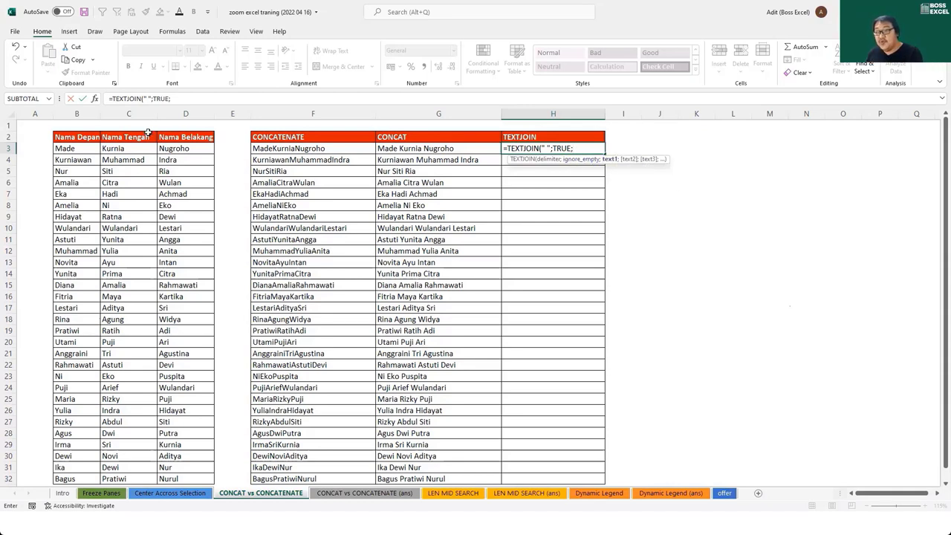
{"action": "left_click_drag", "start_coordinate": [74, 148], "coordinate": [164, 149]}
{"action": "type", "text": ")"}
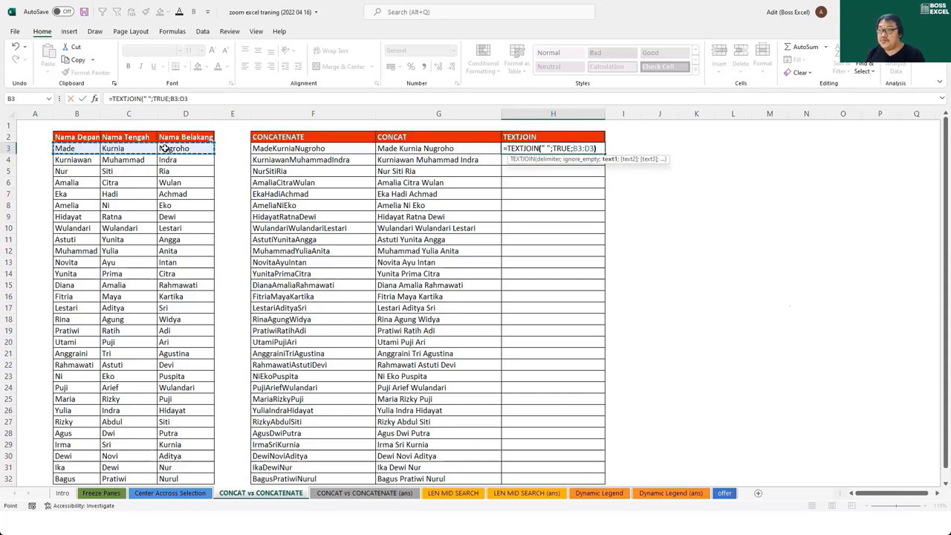
{"action": "key", "text": "Return"}
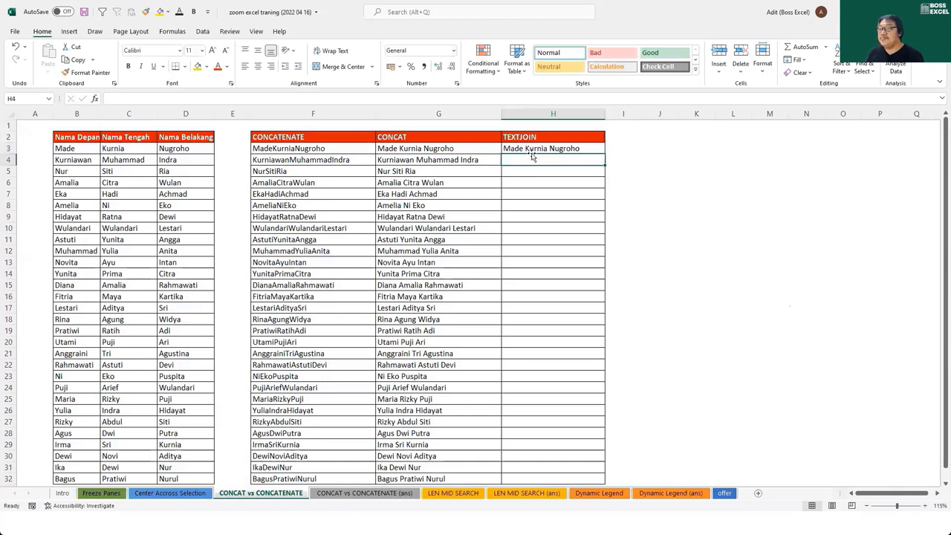
{"action": "left_click", "coordinate": [526, 149]}
{"action": "double_click", "coordinate": [526, 148]}
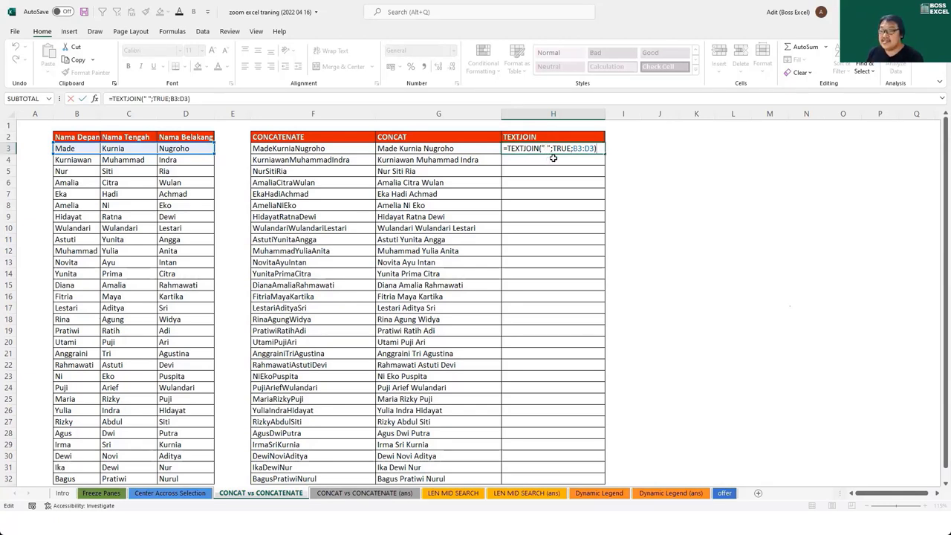
{"action": "key", "text": "ctrl+Return"}
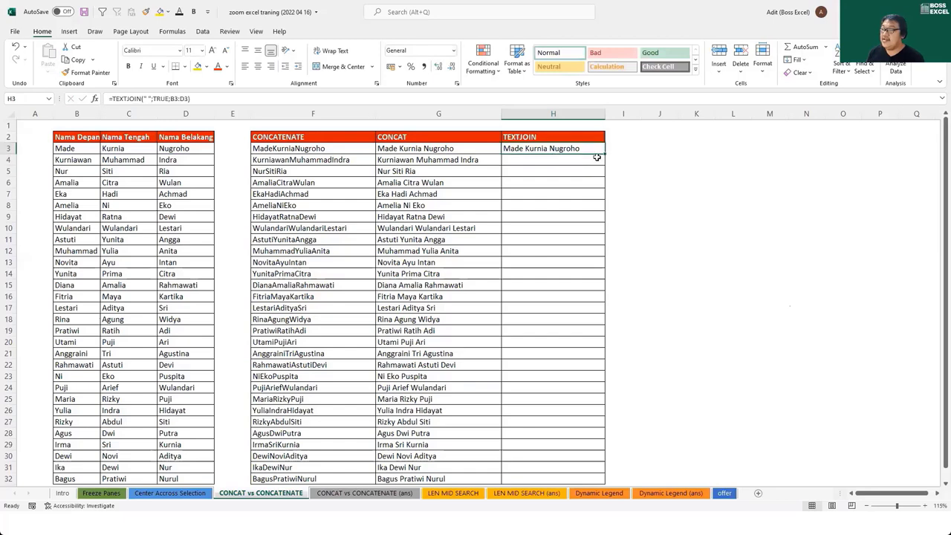
Step: Copy H3's TEXTJOIN formula down through H32 with the fill handle
{"action": "double_click", "coordinate": [605, 153]}
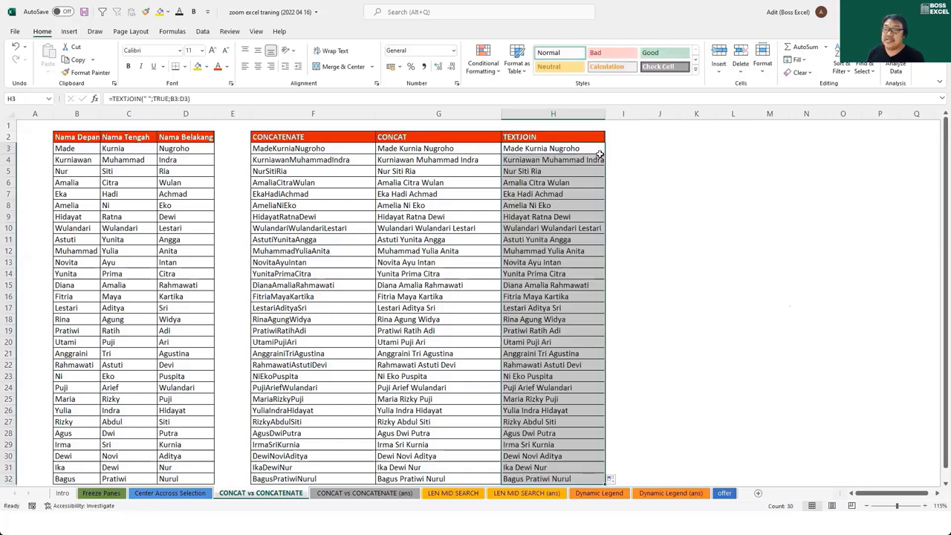